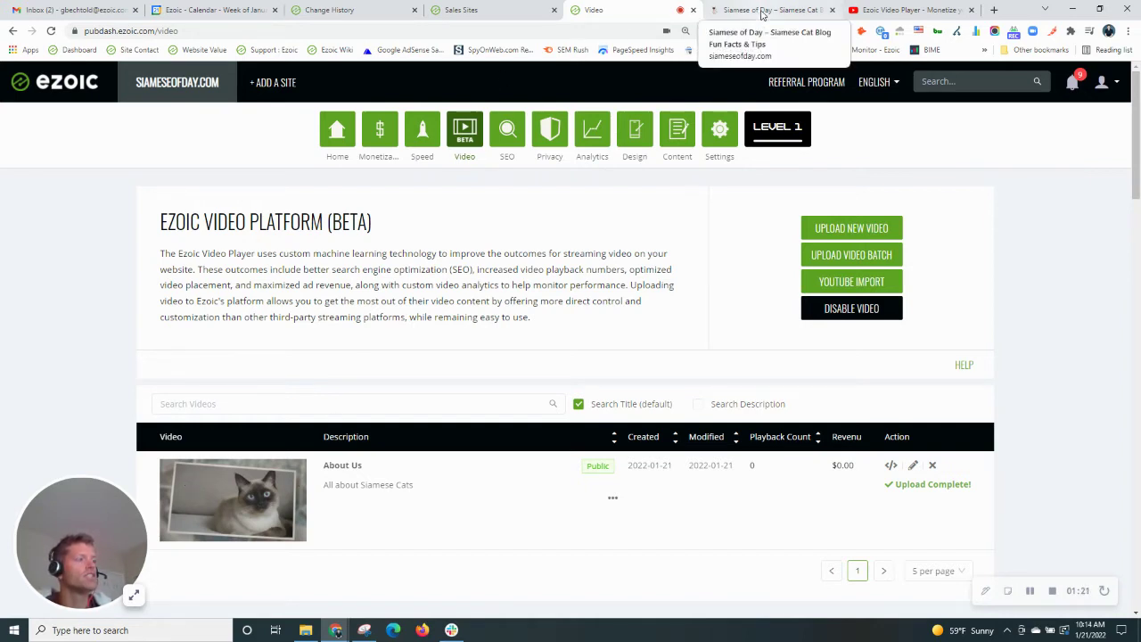
# - On the siameseofday.com homepage, insert an Ezoic video placeholder in the sidebar's empty widget area below the Trending Posts list
pyautogui.click(762, 13)
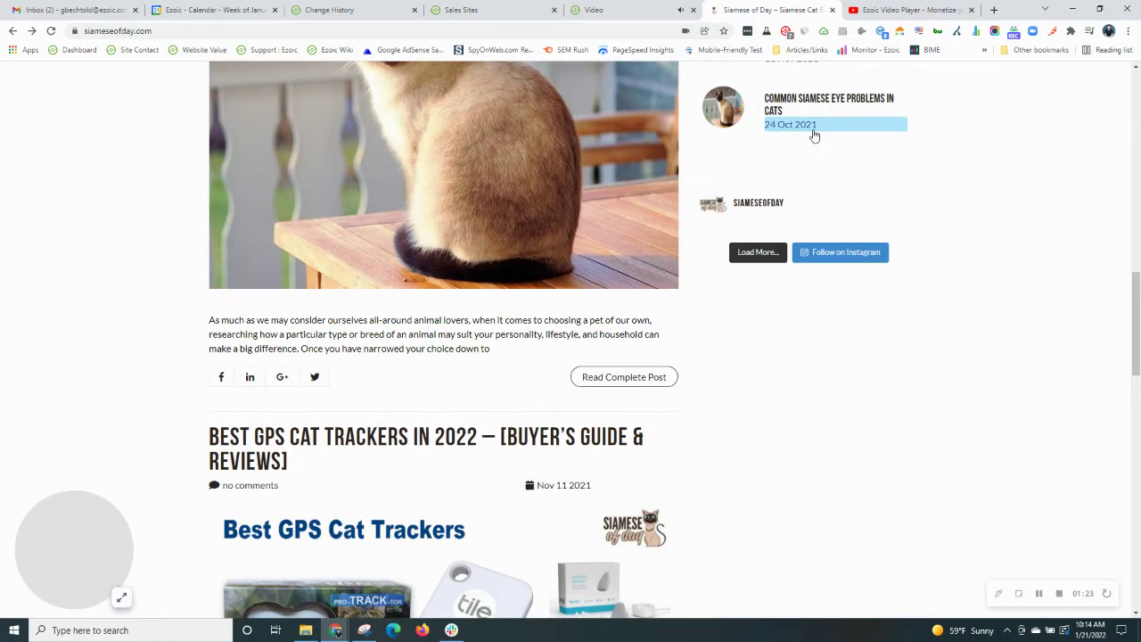
pyautogui.click(787, 33)
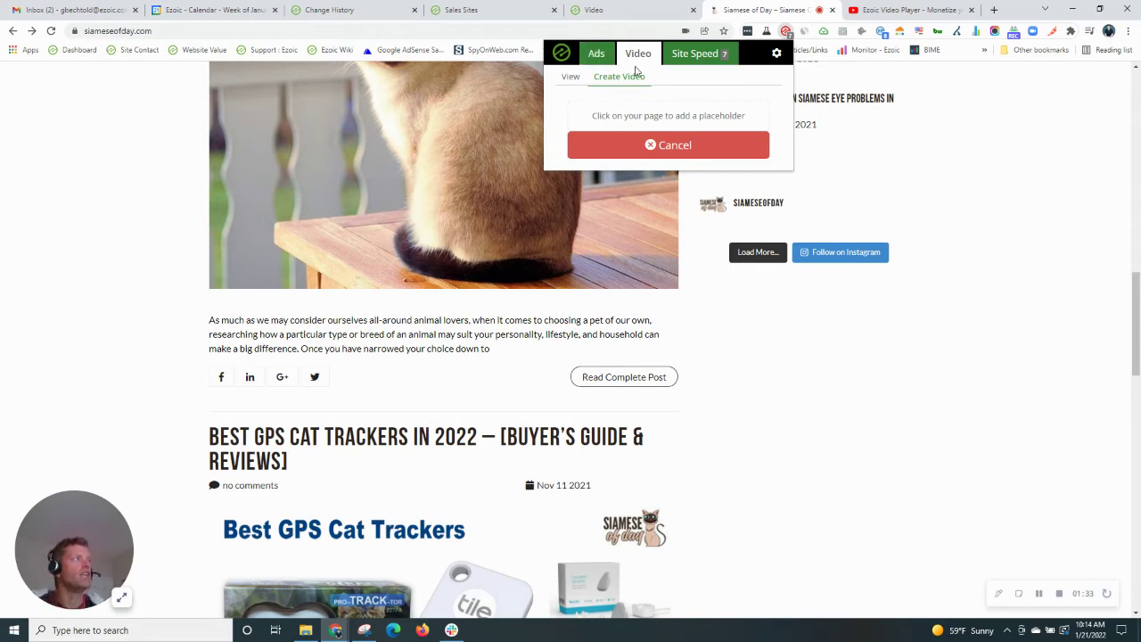
pyautogui.scroll(1, 869, 225)
pyautogui.scroll(2, 869, 224)
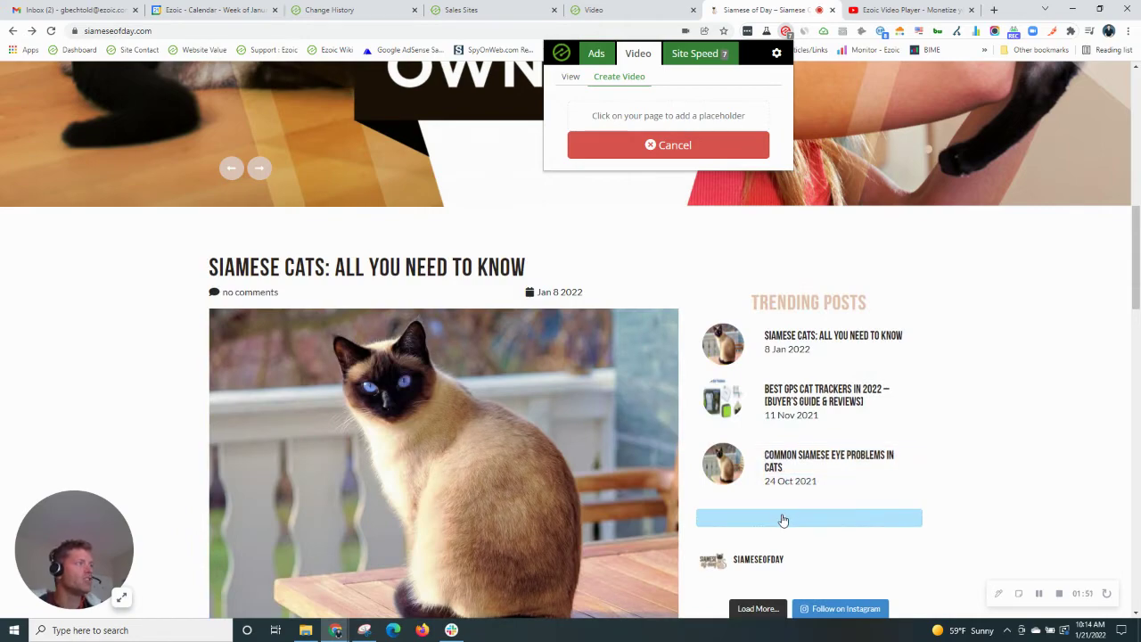
pyautogui.scroll(-2, 782, 520)
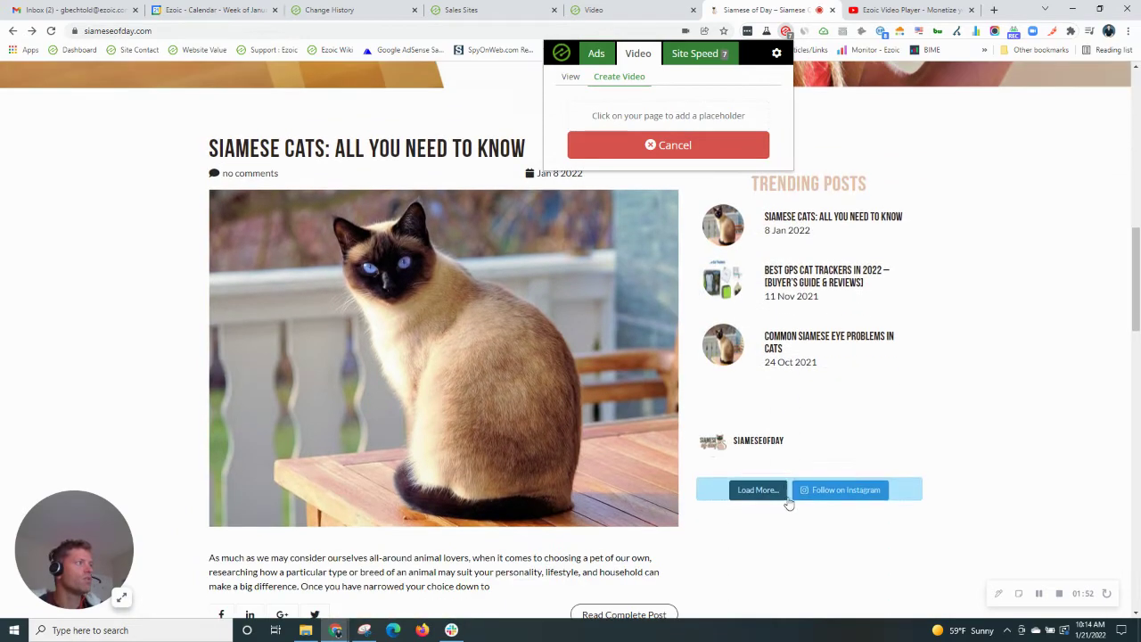
pyautogui.click(804, 403)
pyautogui.scroll(-5, 811, 392)
pyautogui.scroll(3, 806, 366)
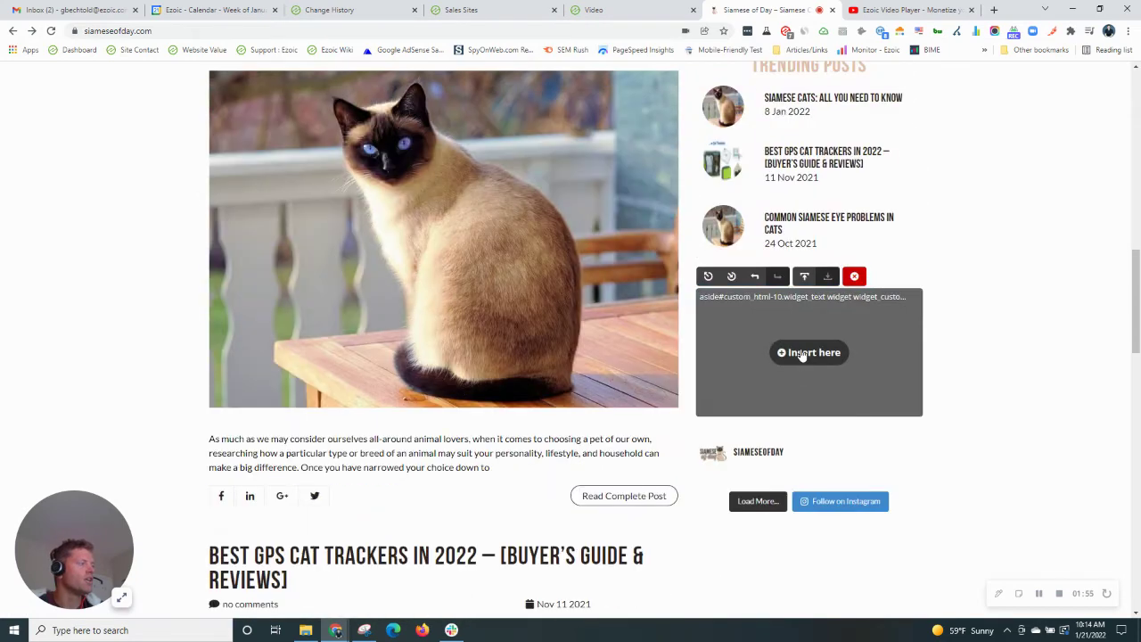
pyautogui.click(802, 353)
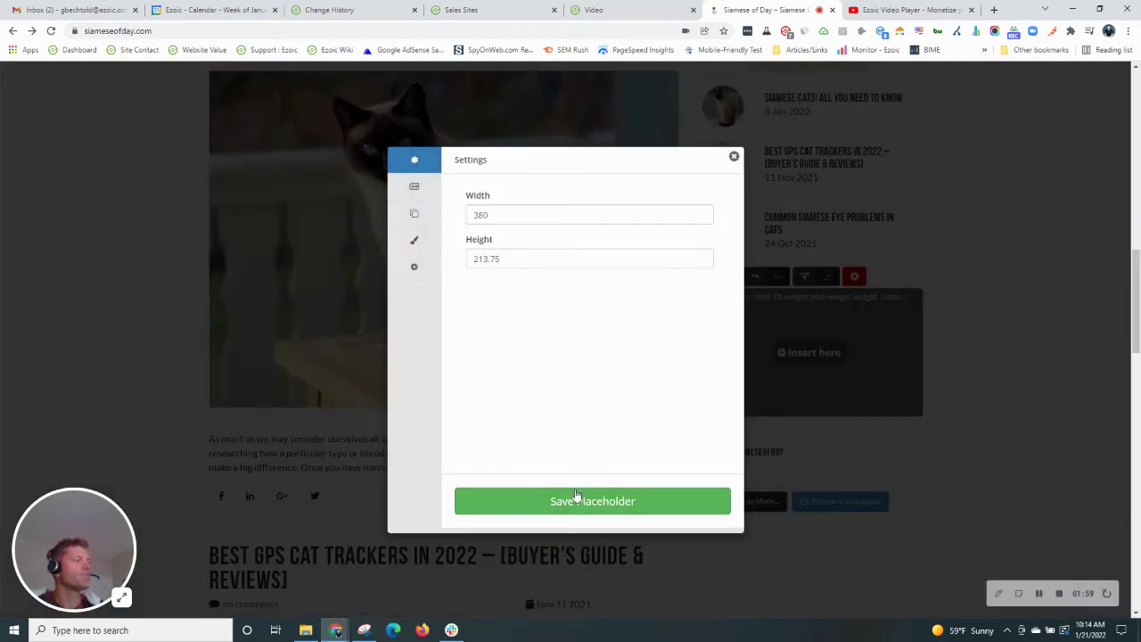
# - Check the placeholder's page targeting and assign the About Us video to it
pyautogui.click(419, 191)
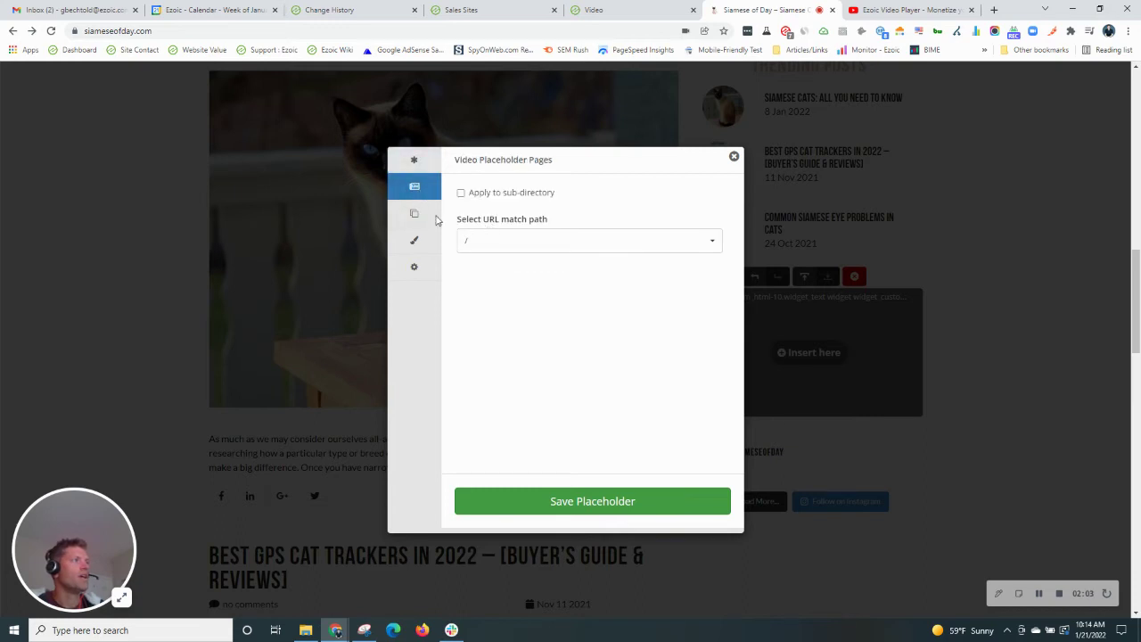
pyautogui.click(415, 213)
pyautogui.click(415, 186)
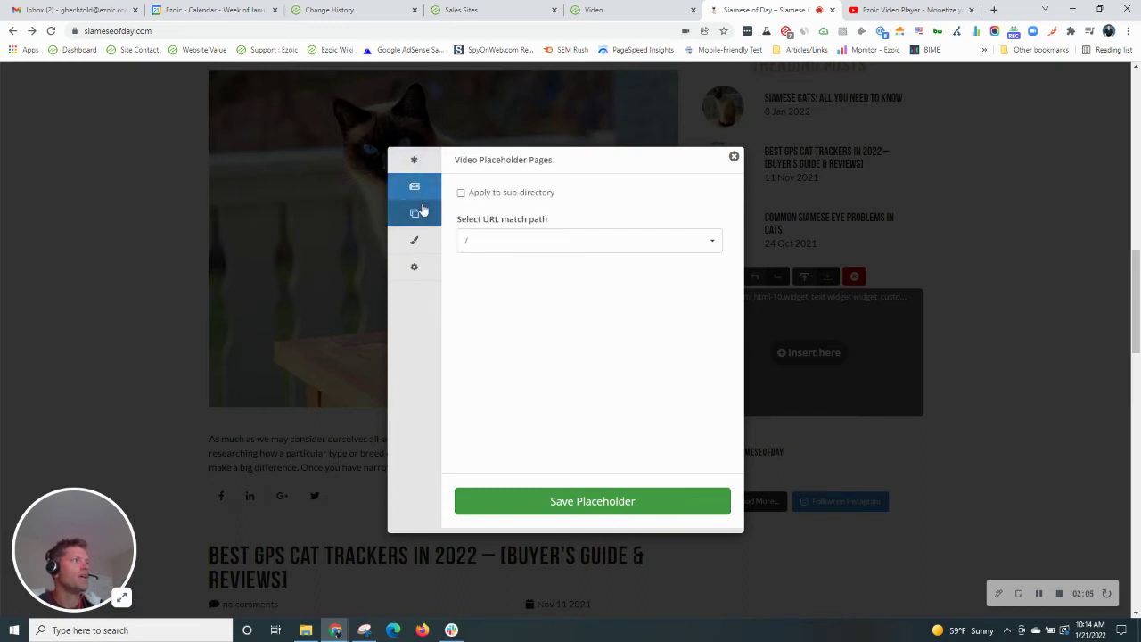
pyautogui.click(422, 209)
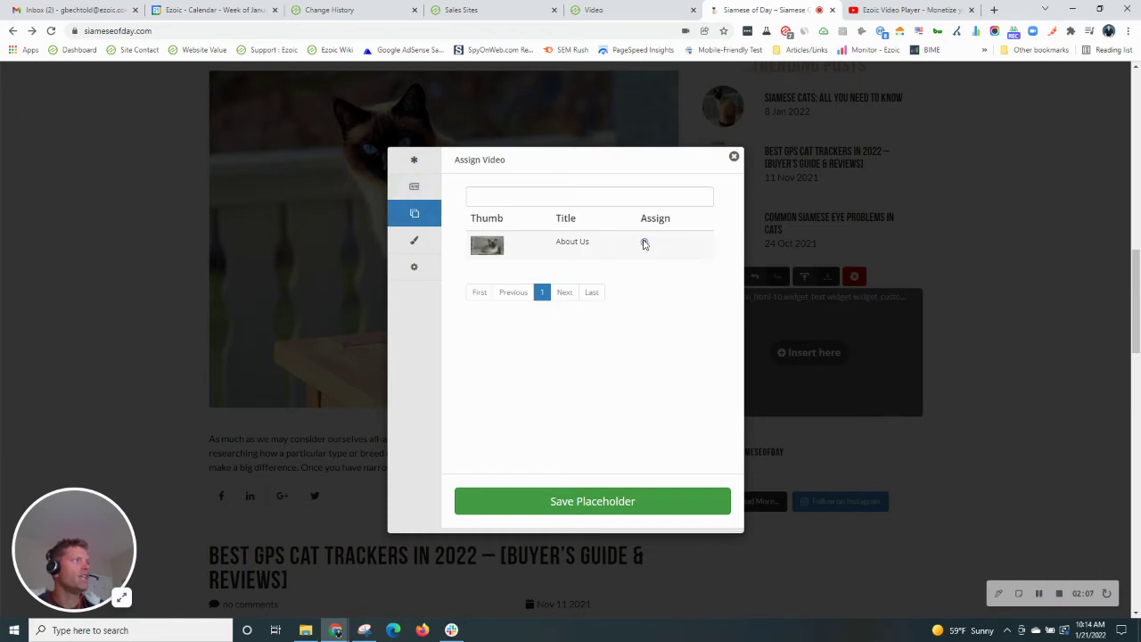
pyautogui.click(644, 243)
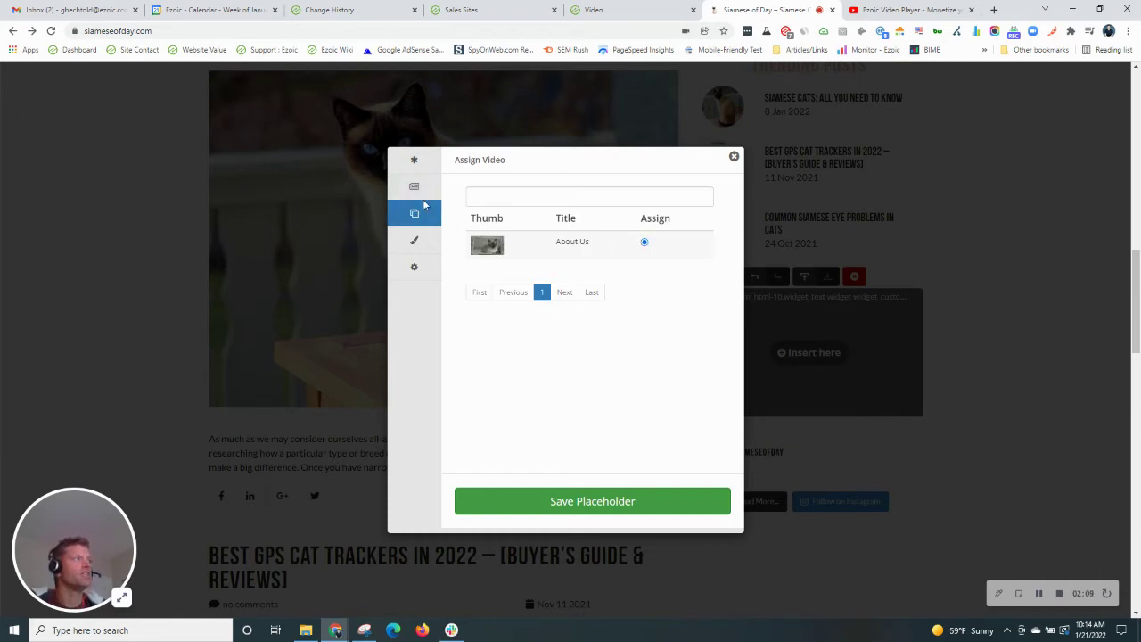
# - Review the video player style and the URL match path /, and save the placeholder
pyautogui.click(413, 241)
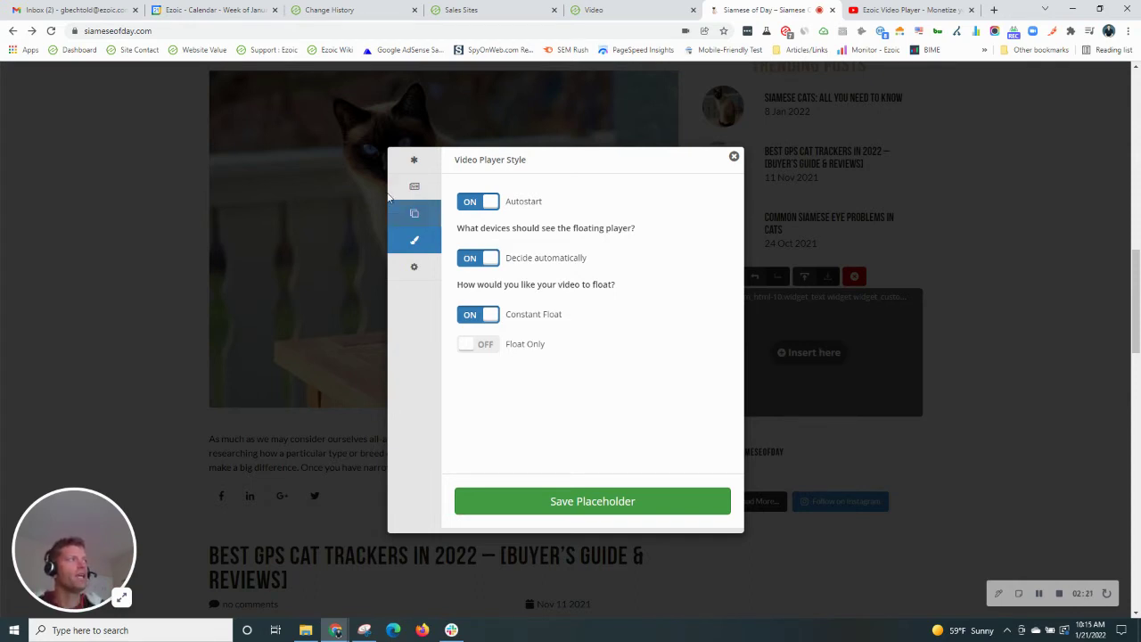
pyautogui.click(414, 186)
pyautogui.click(510, 240)
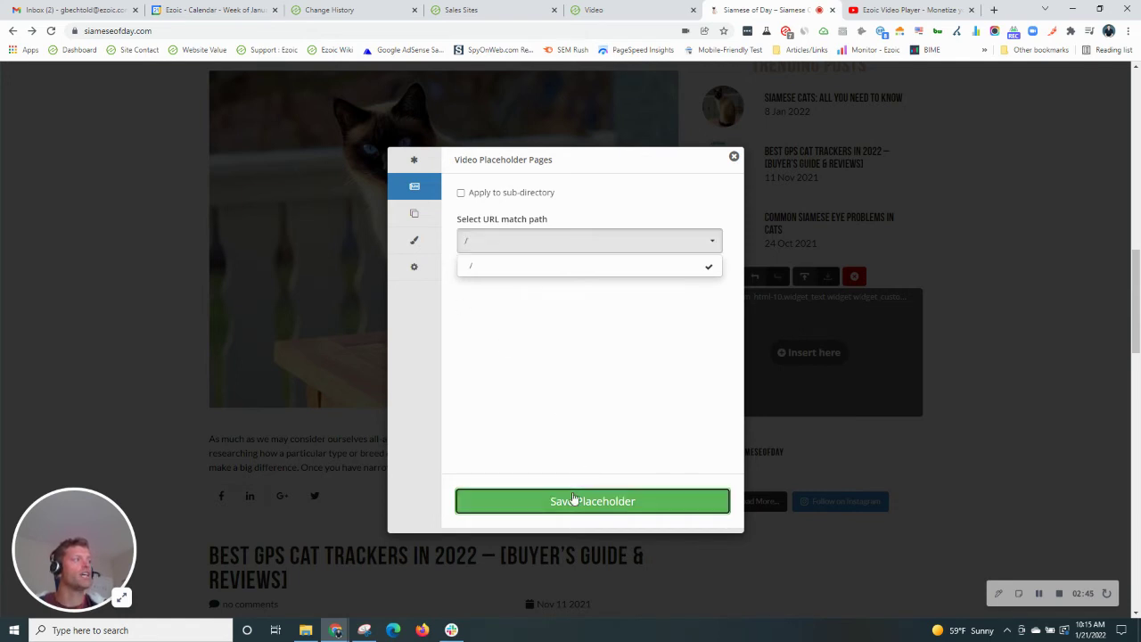
pyautogui.click(576, 500)
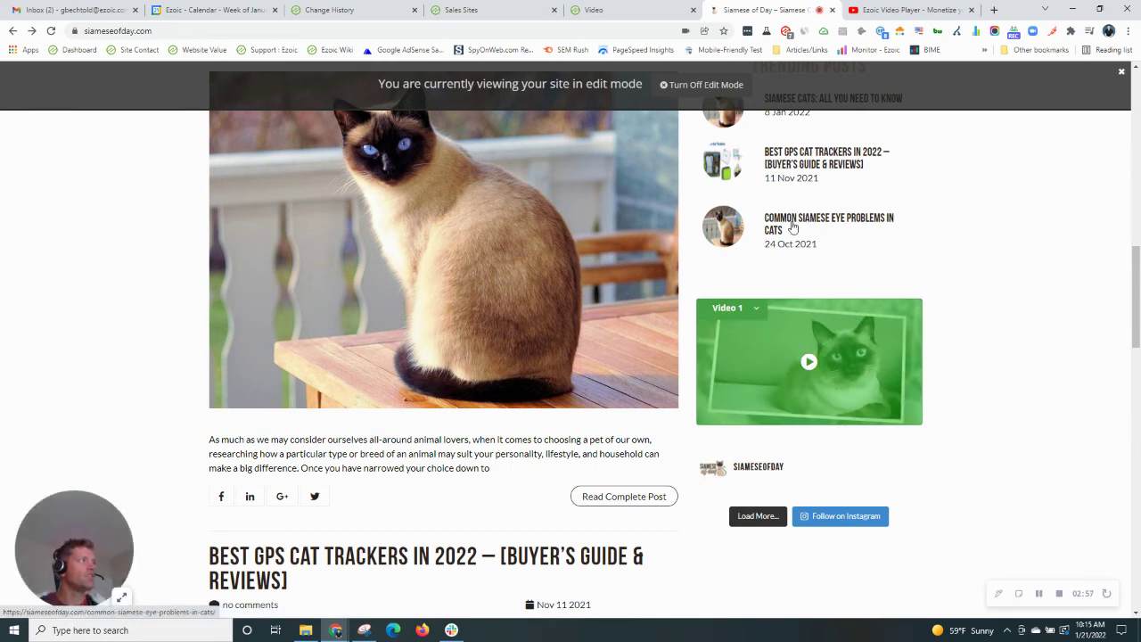
# - Cancel the Ezoic extension's placeholder selection mode on the homepage
pyautogui.scroll(1, 795, 216)
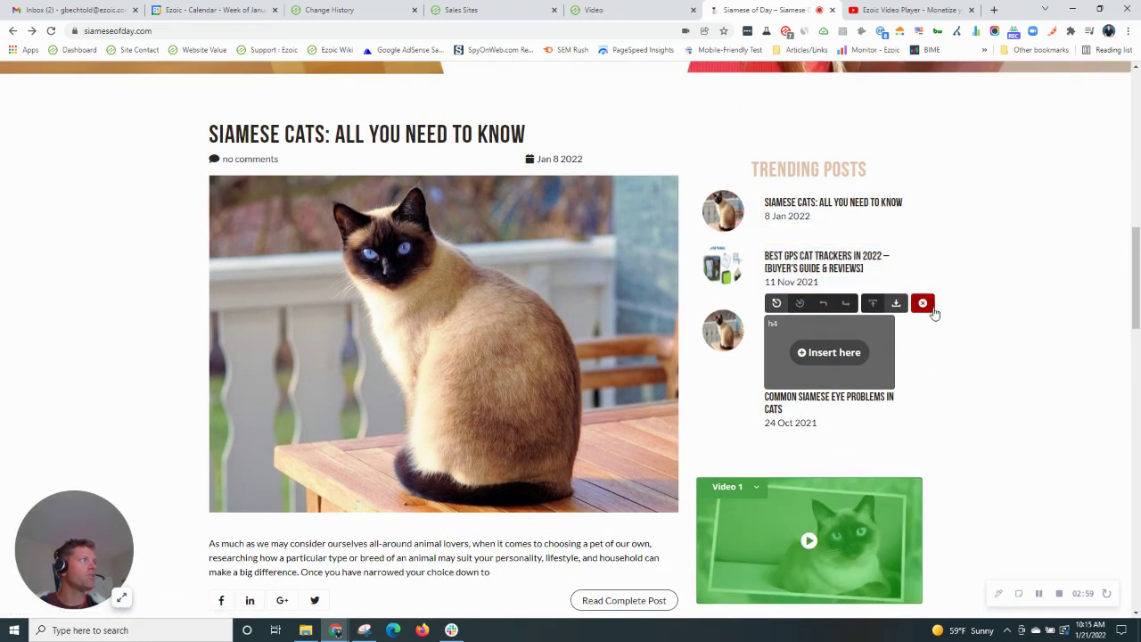
pyautogui.click(785, 32)
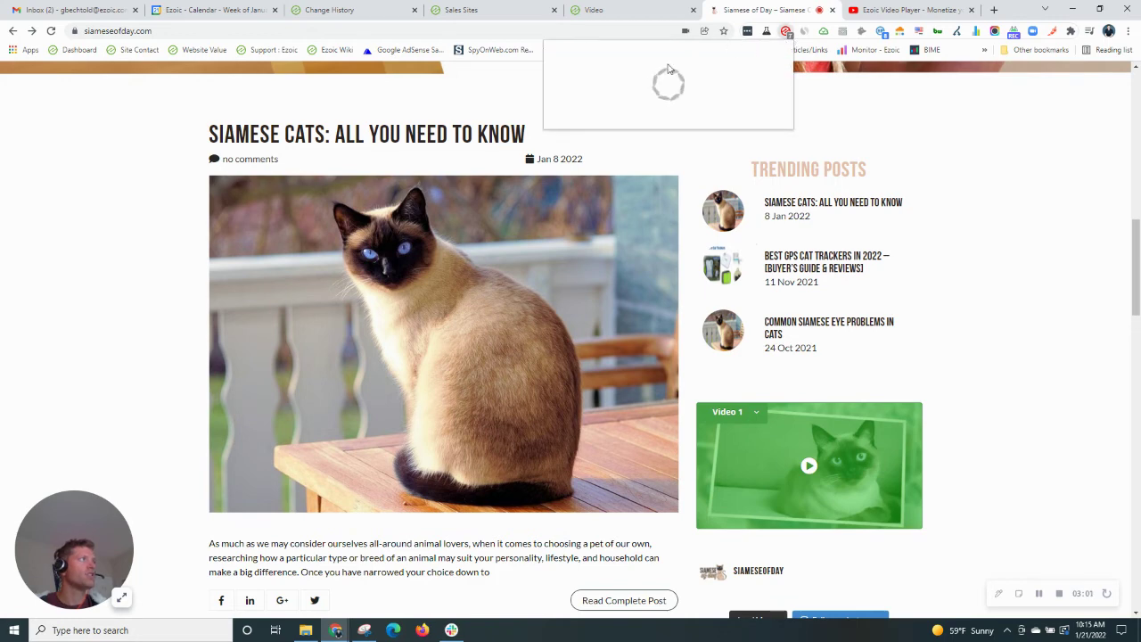
pyautogui.click(659, 147)
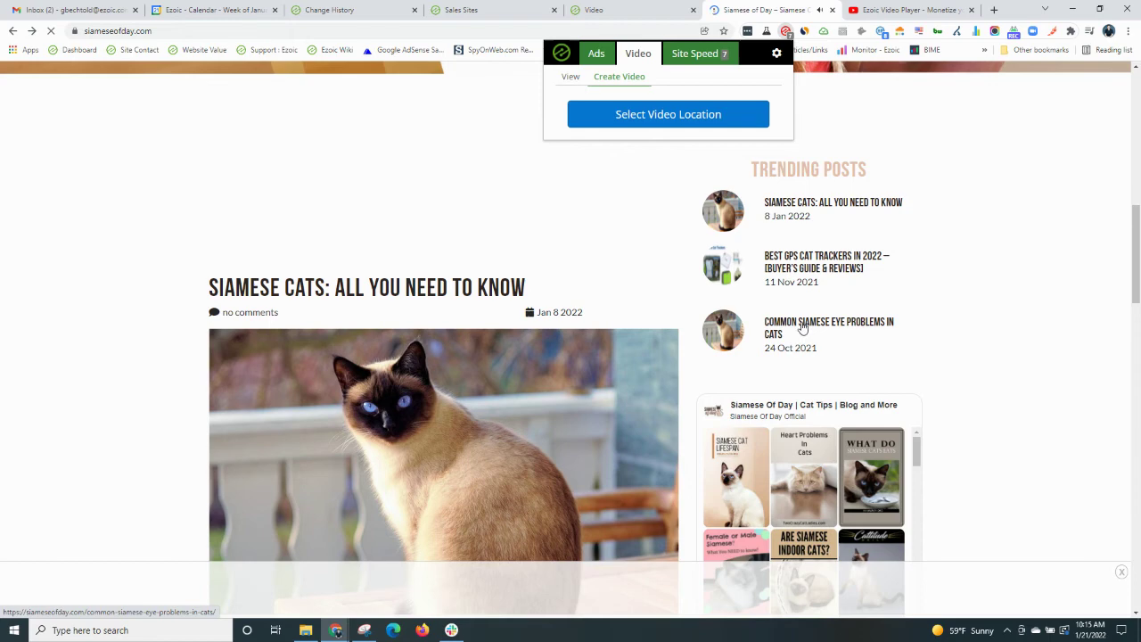
# - Open the Common Siamese Eye Problems in Cats article and look over its content and sidebar for possible video locations
pyautogui.click(804, 319)
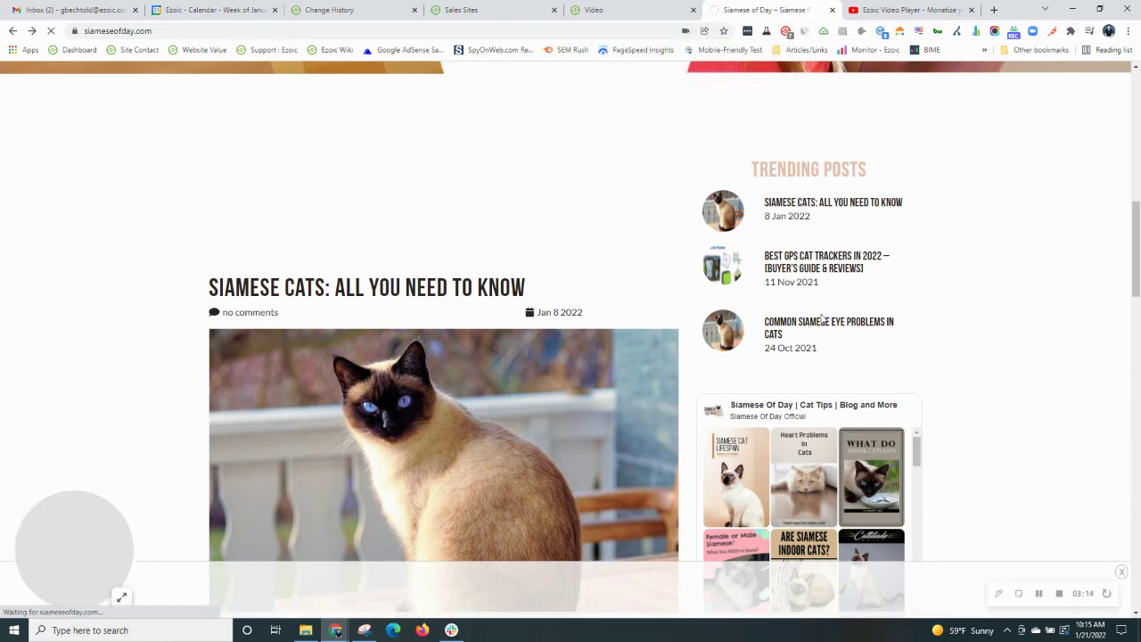
pyautogui.click(799, 330)
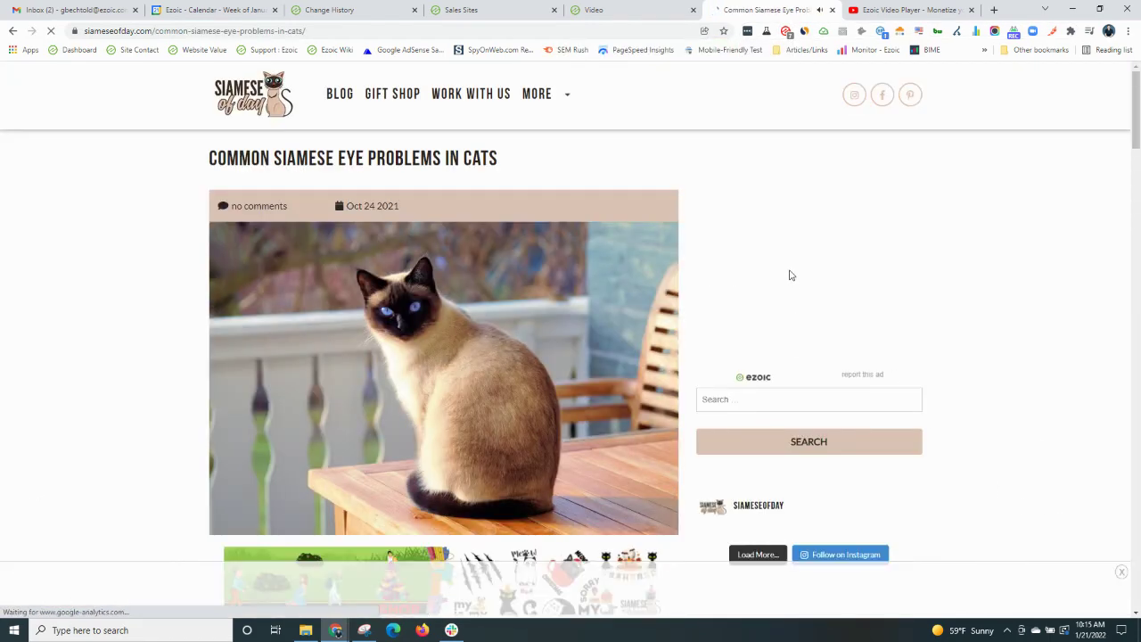
pyautogui.scroll(-5, 789, 276)
pyautogui.scroll(-2, 790, 280)
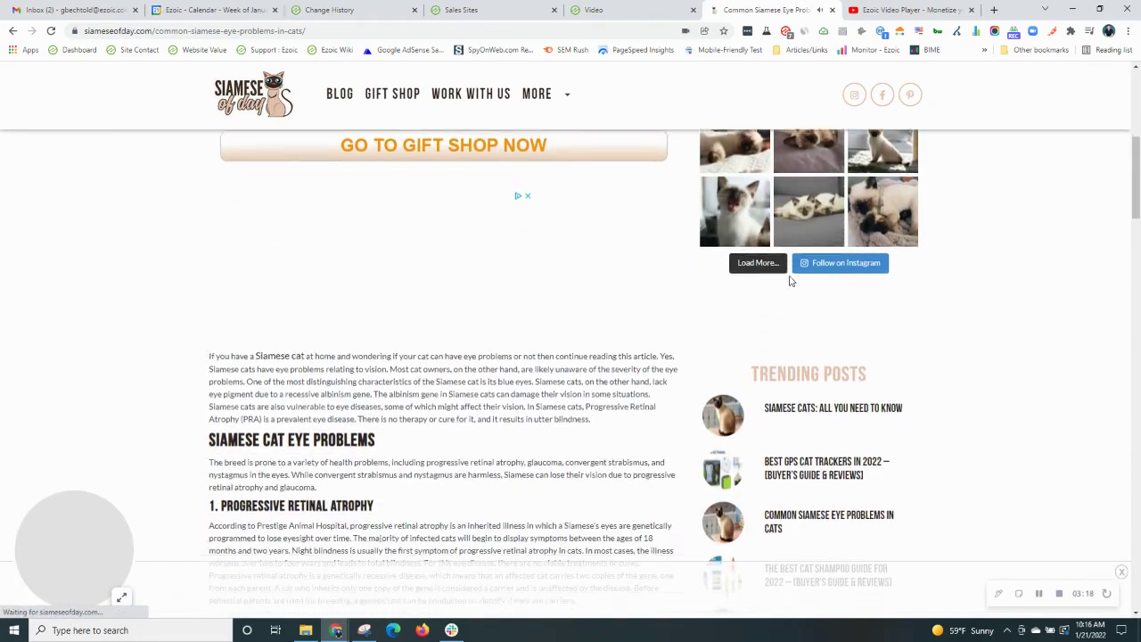
pyautogui.scroll(-1, 801, 284)
pyautogui.scroll(8, 798, 282)
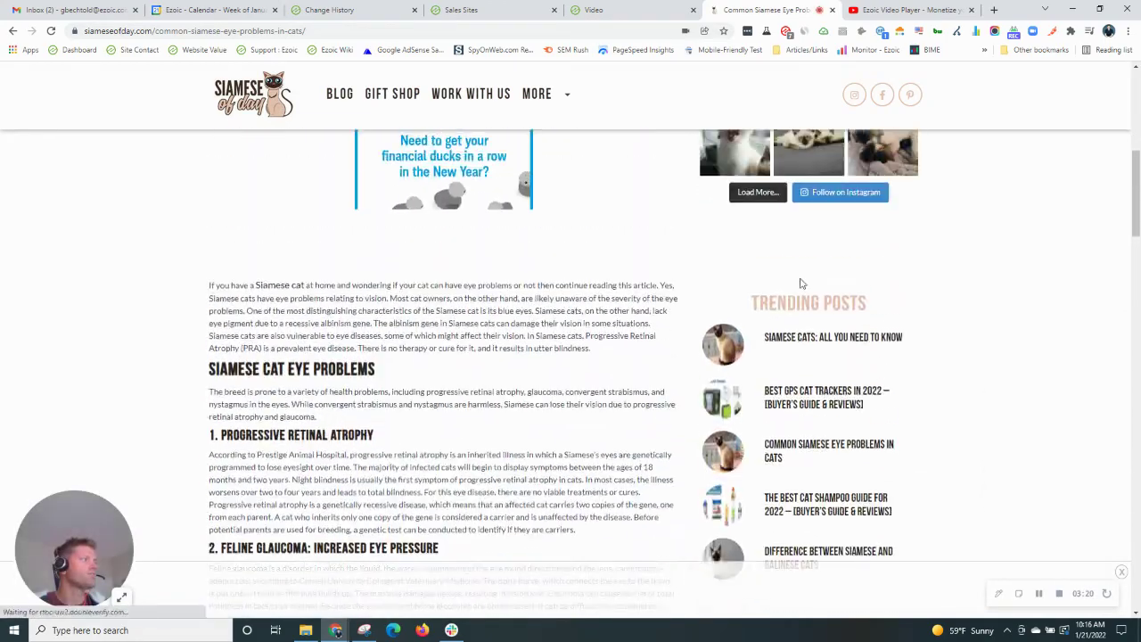
pyautogui.scroll(3, 800, 282)
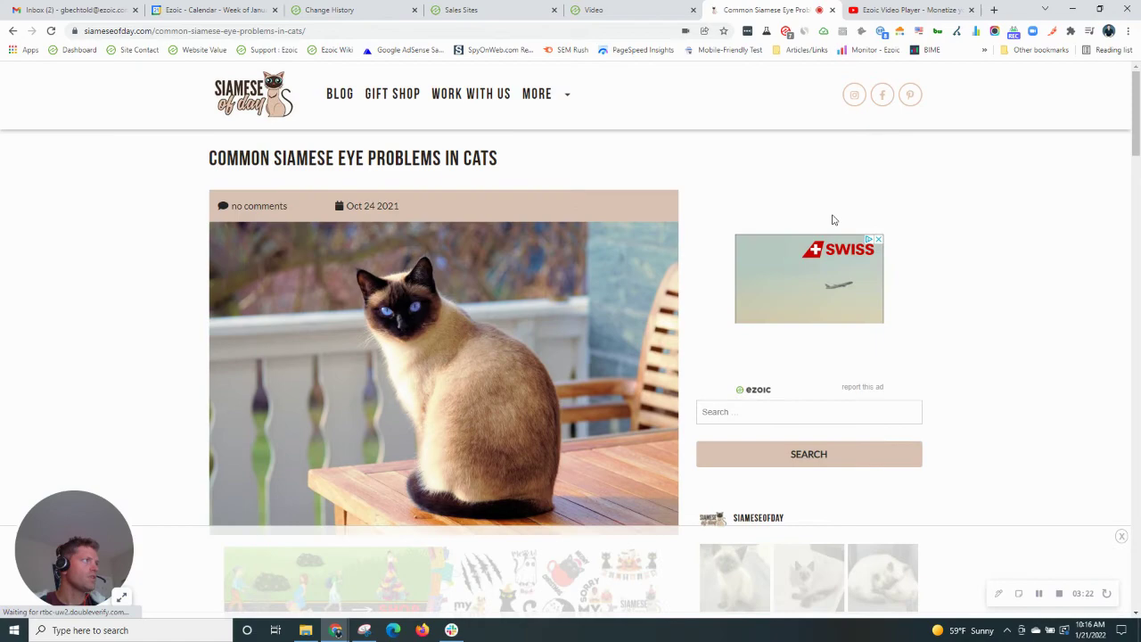
pyautogui.scroll(-4, 832, 219)
pyautogui.scroll(-1, 836, 252)
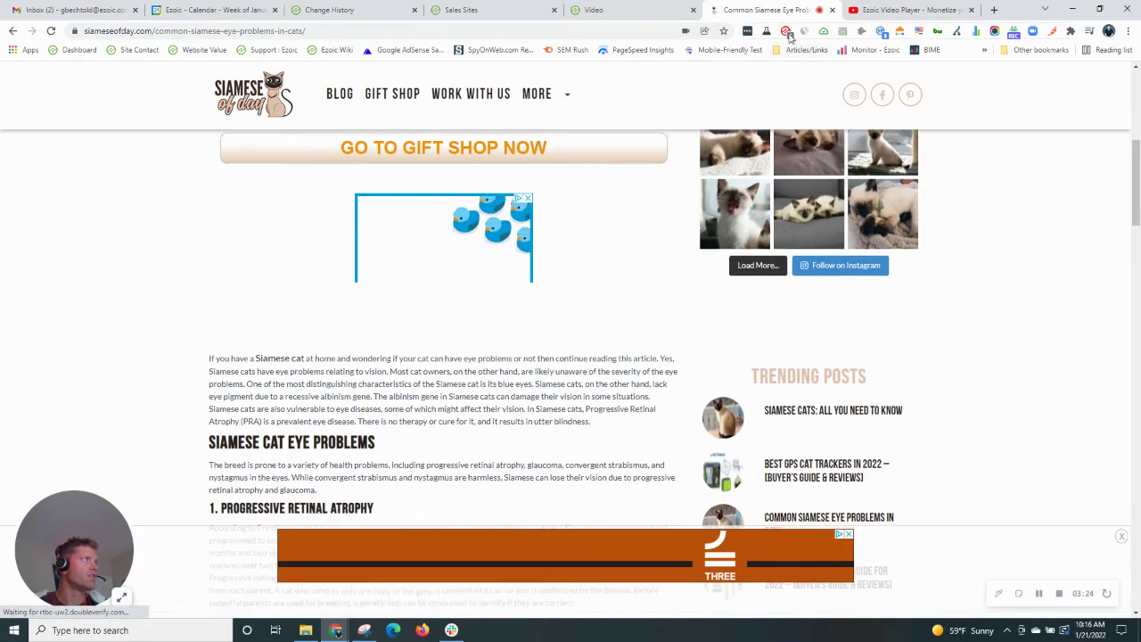
# - Start selecting a video location on the Common Siamese Eye Problems in Cats article, look down the page, and return to the homepage
pyautogui.click(786, 32)
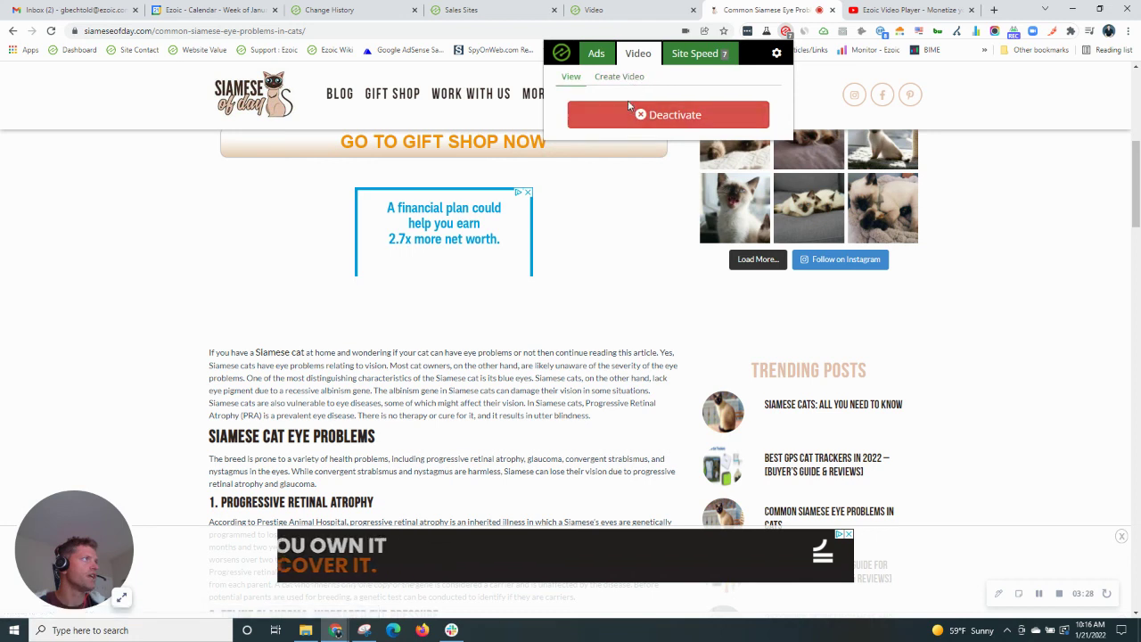
pyautogui.click(627, 80)
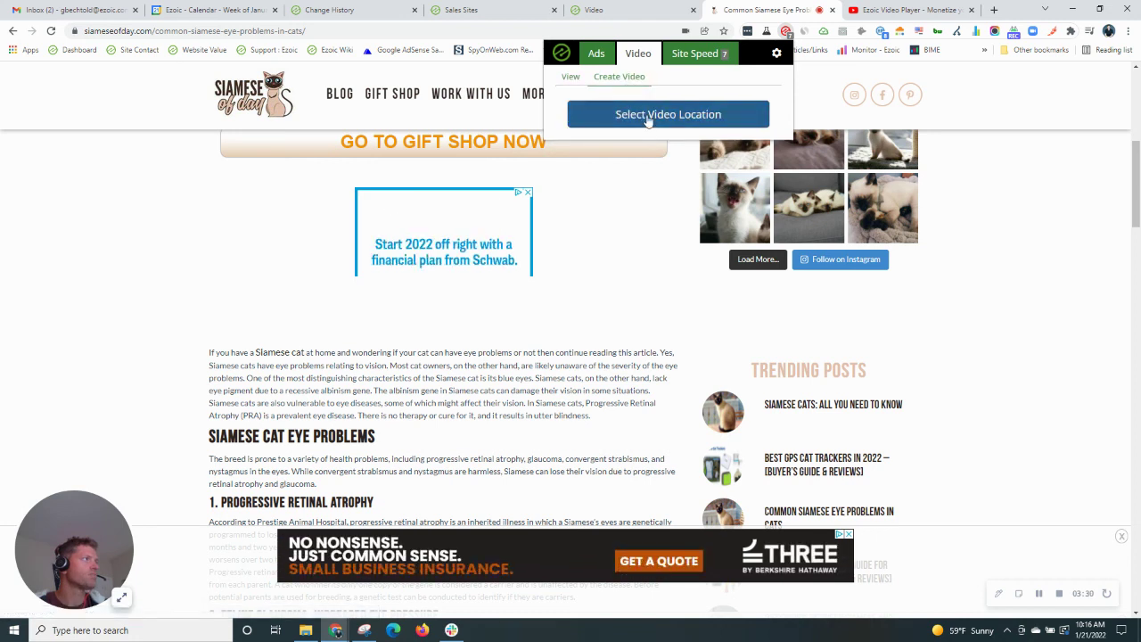
pyautogui.click(652, 116)
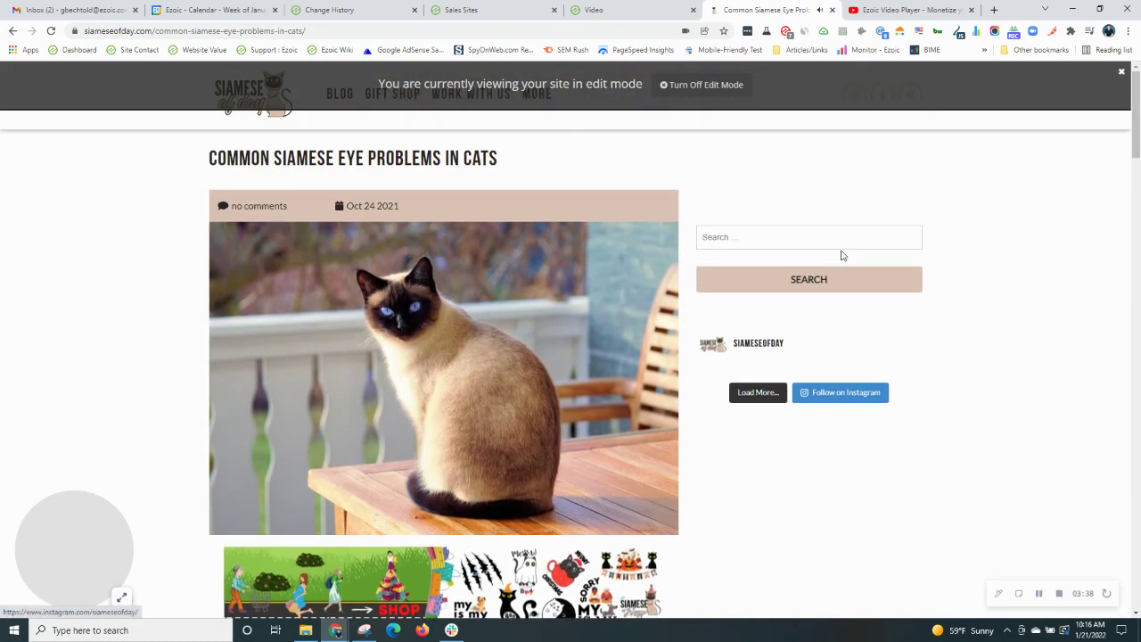
pyautogui.scroll(-10, 802, 267)
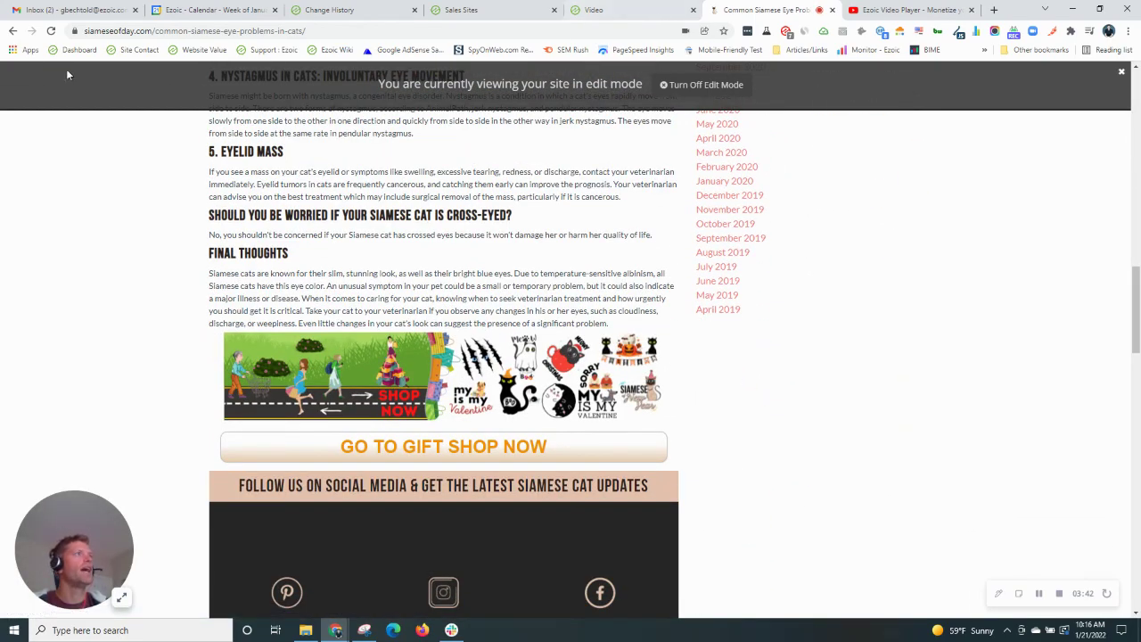
pyautogui.click(10, 31)
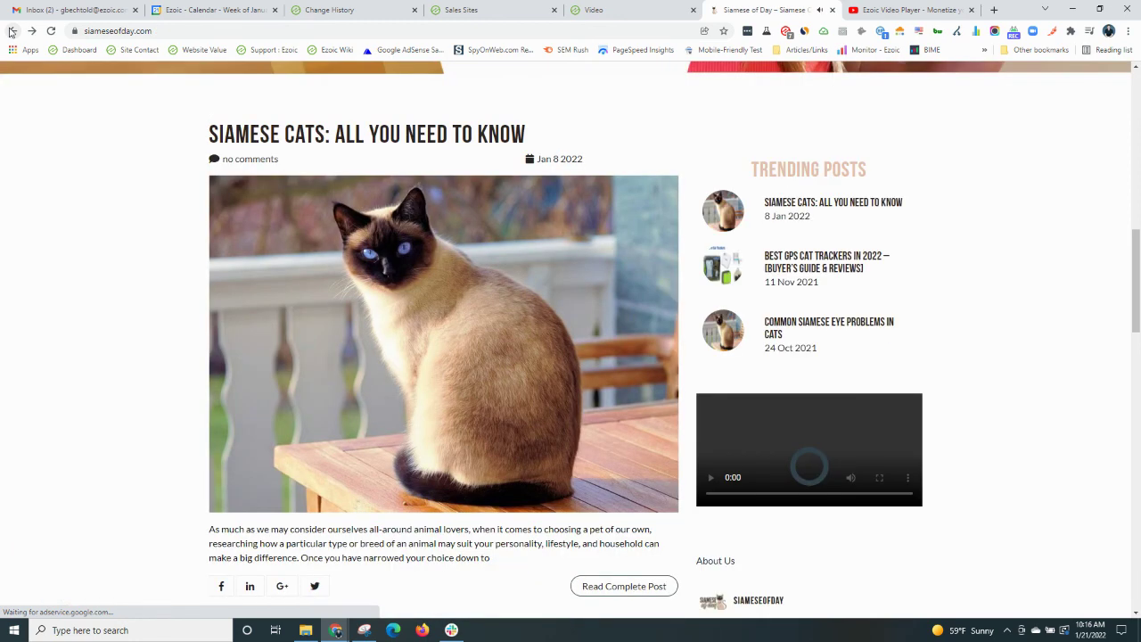